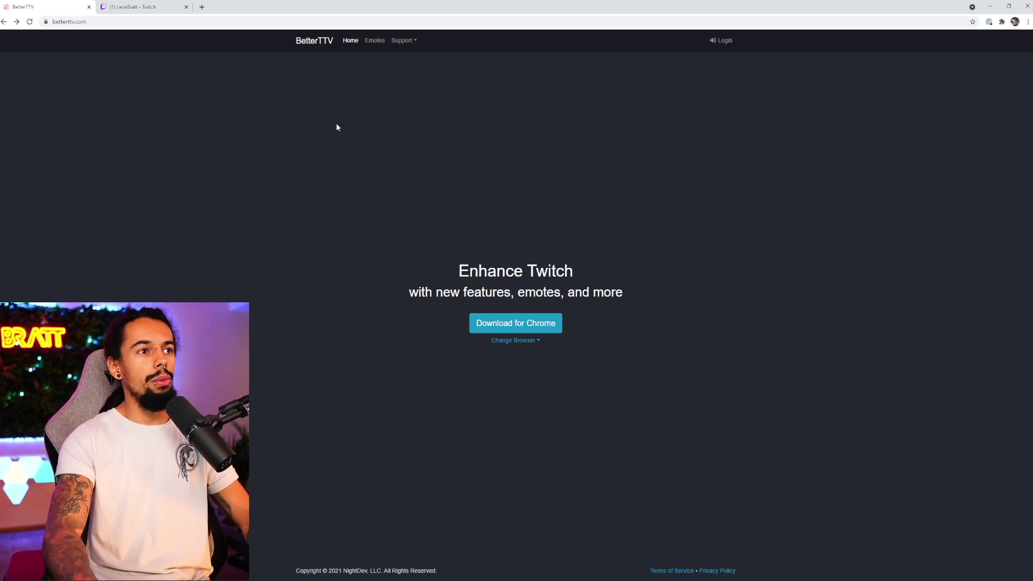
# Close the extra Twitch tab, download the BetterTTV extension for Chrome, and start logging in.
pyautogui.click(186, 7)
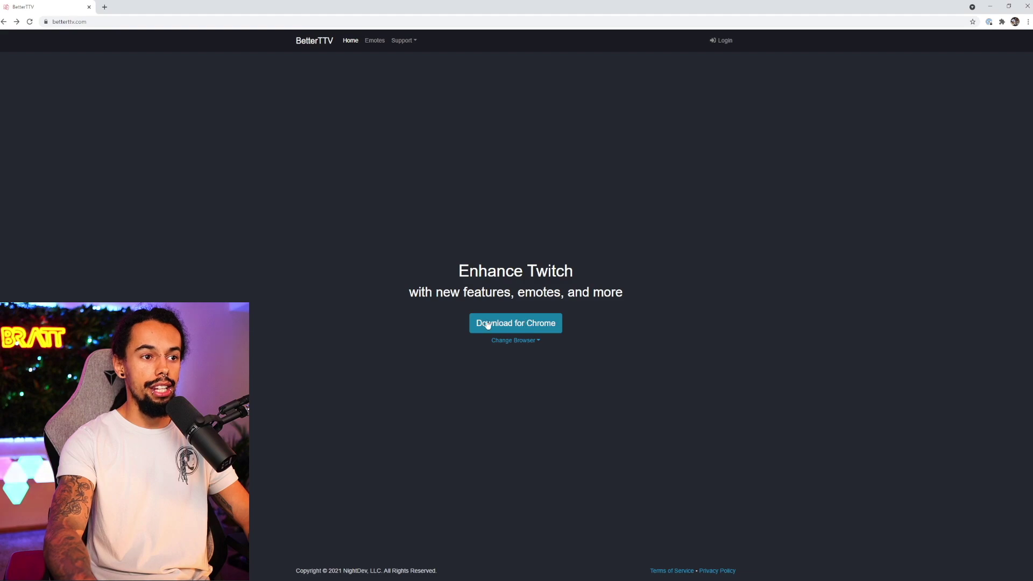
pyautogui.click(537, 343)
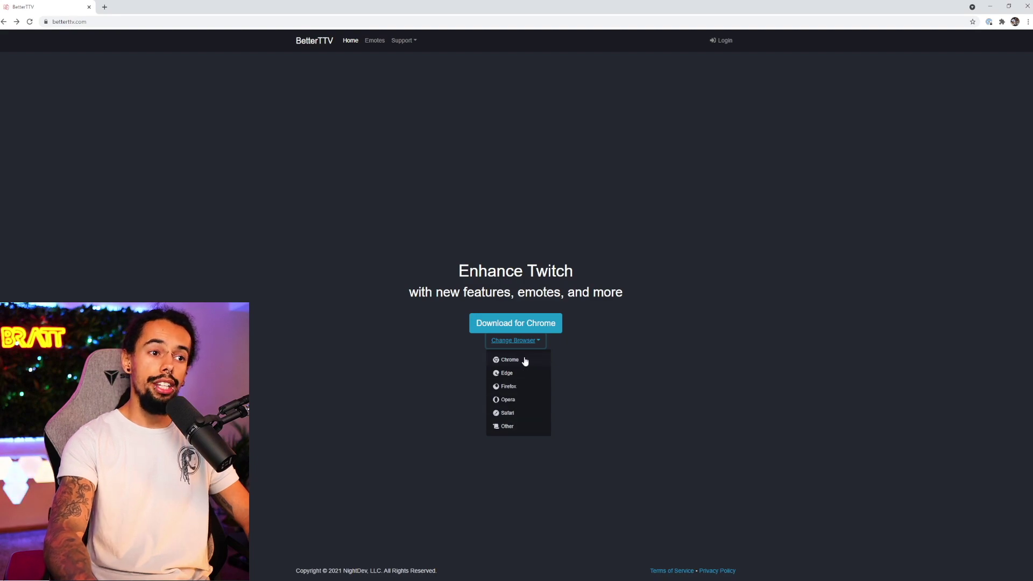
pyautogui.click(525, 360)
pyautogui.click(549, 328)
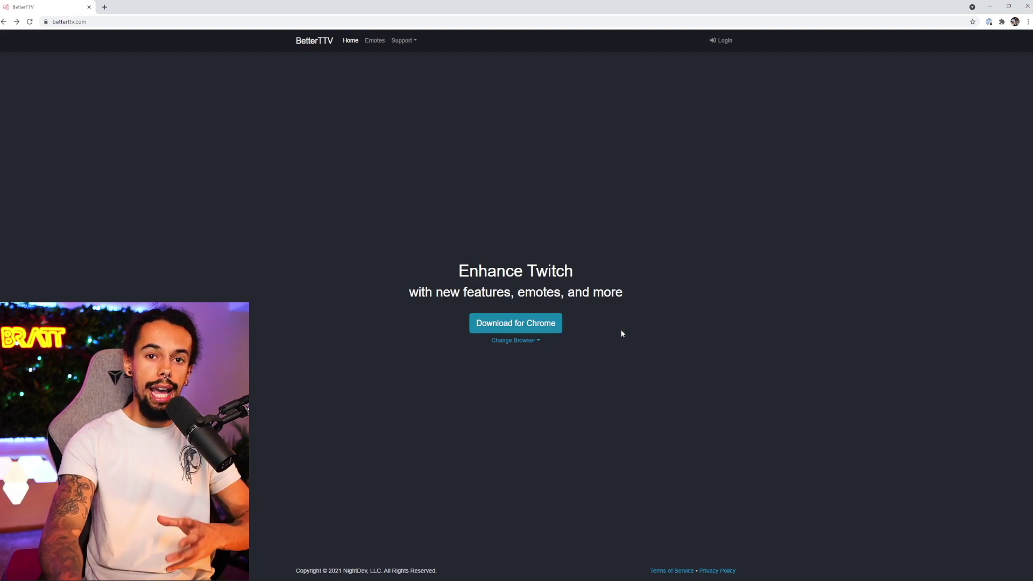
pyautogui.click(723, 42)
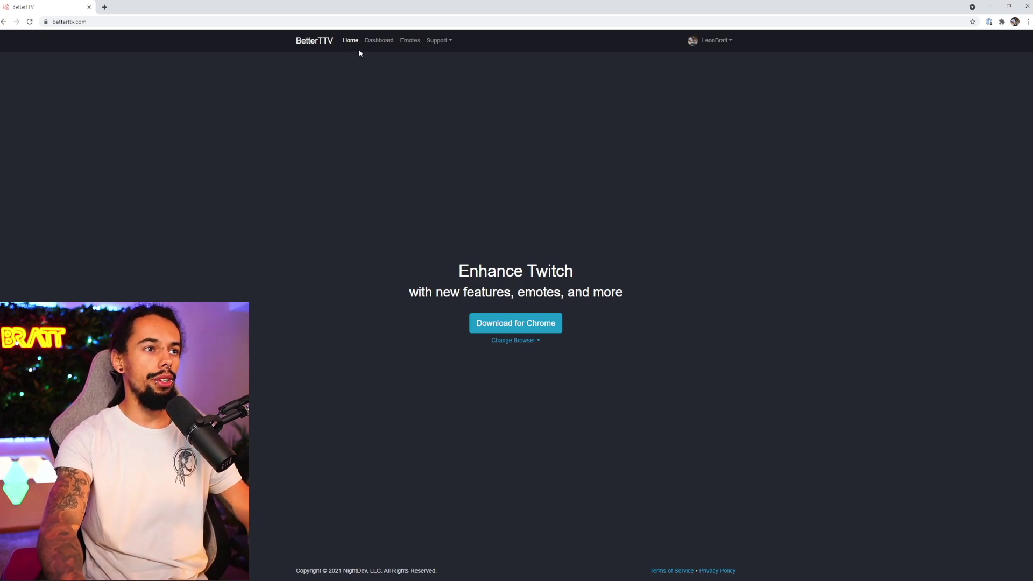
# Open the emote Dashboard and highlight the 22 shared emotes and the 62-emote channel limit.
pyautogui.click(381, 44)
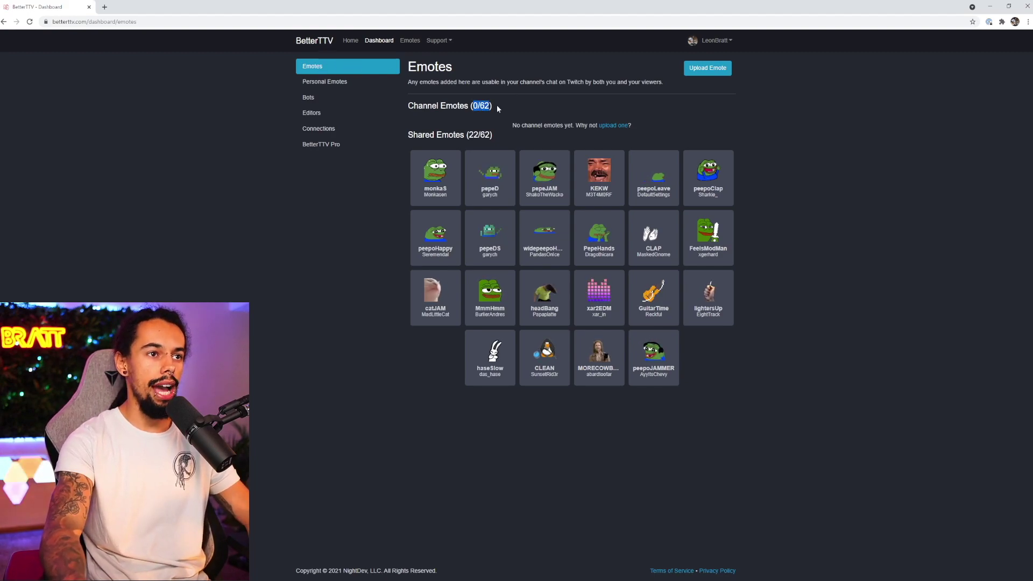
pyautogui.moveTo(466, 135); pyautogui.dragTo(498, 135)
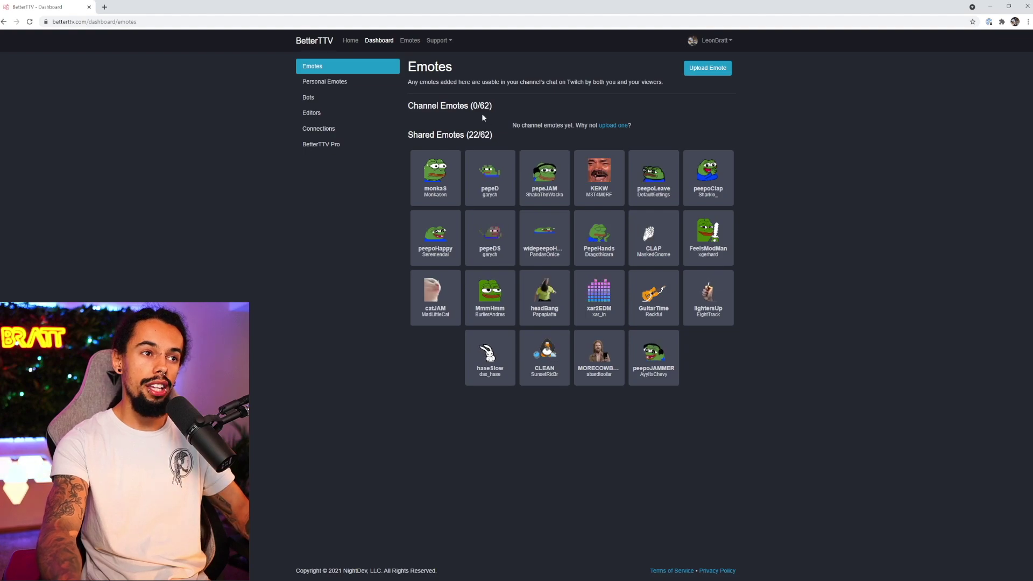
pyautogui.moveTo(480, 105); pyautogui.dragTo(490, 105)
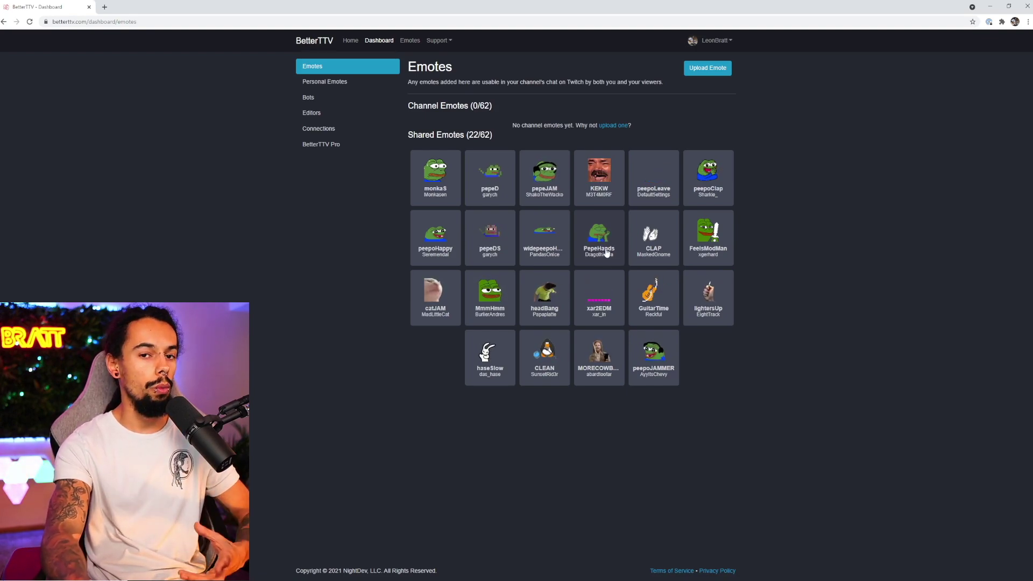
# On the channel's Twitch page, accept the chat rules and send 'CatJAM' in stream chat.
pyautogui.click(109, 7)
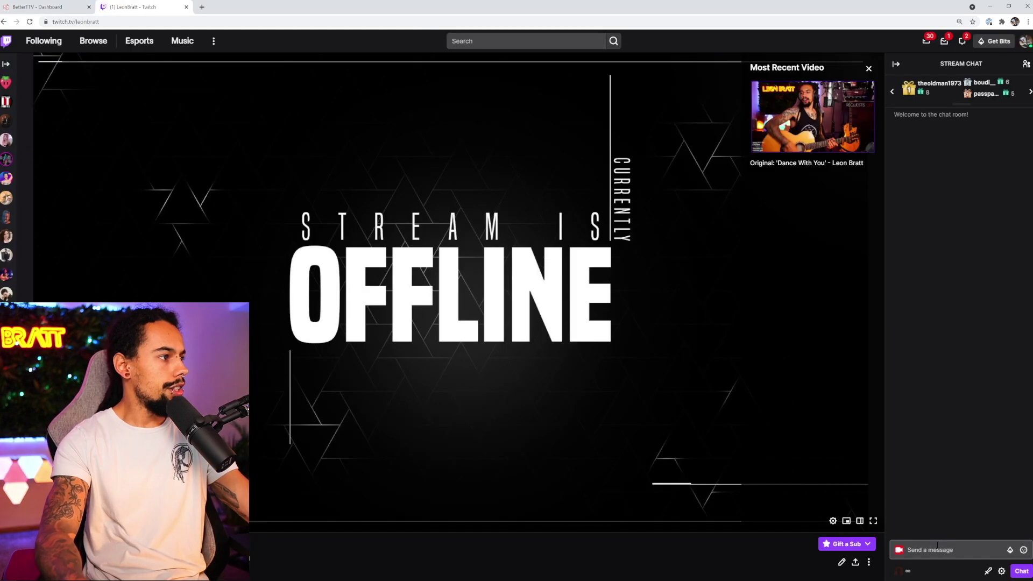
pyautogui.click(938, 544)
pyautogui.click(938, 546)
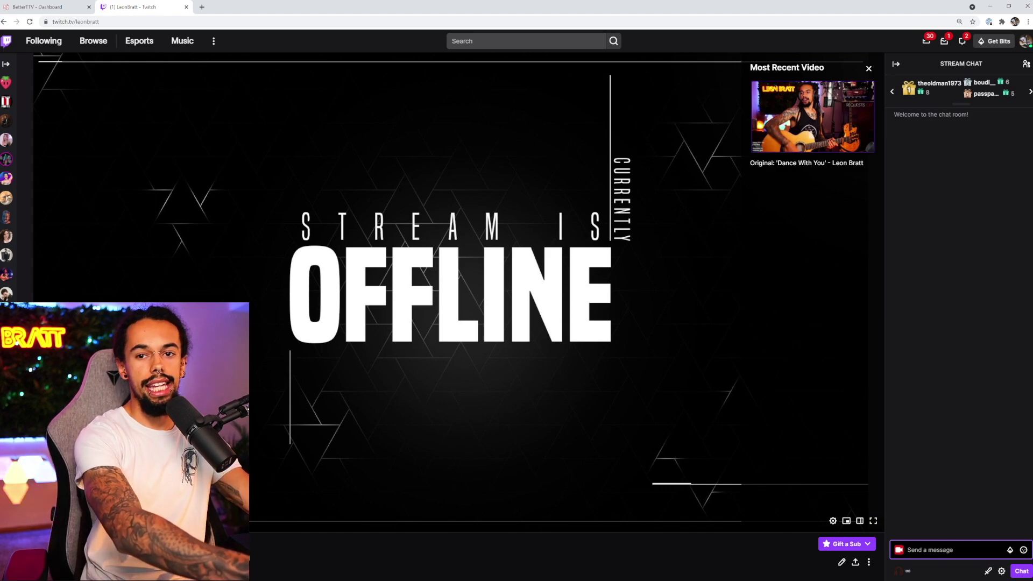
pyautogui.write('CatJAM')
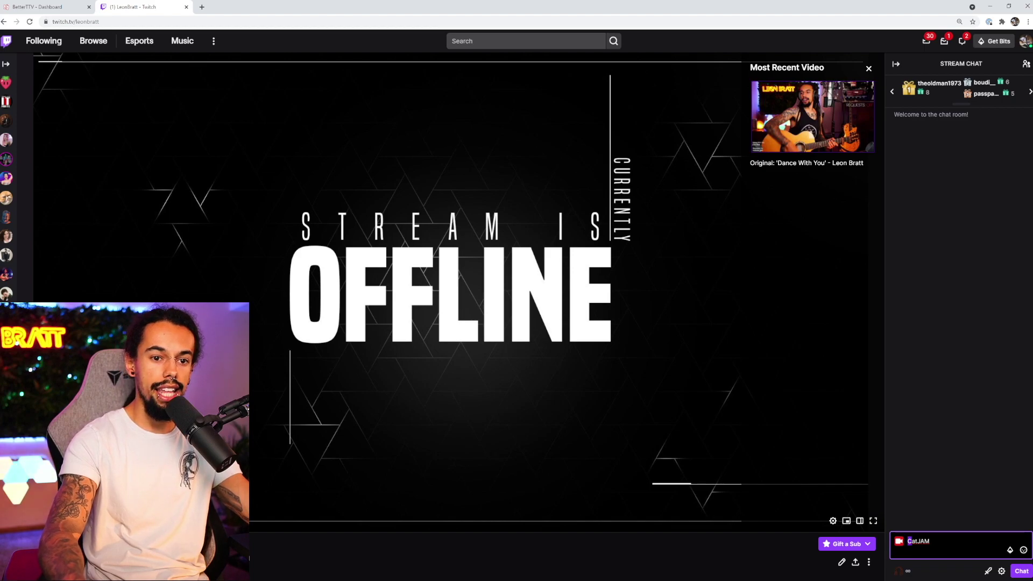
pyautogui.click(908, 541)
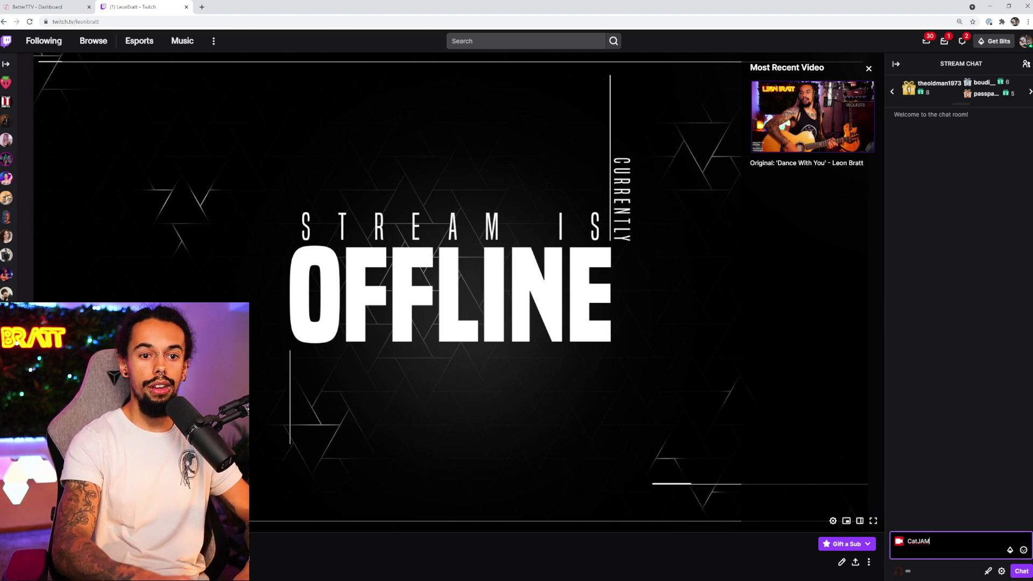
pyautogui.press('Return')
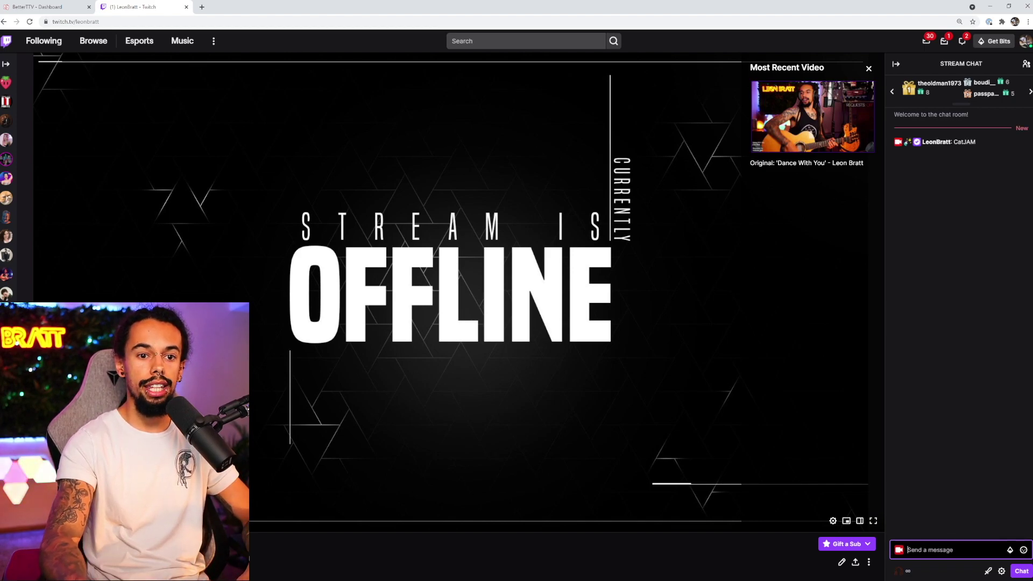
# Send 'catJAM' in chat so the shared emote renders, then return to BetterTTV.
pyautogui.write('catJAM')
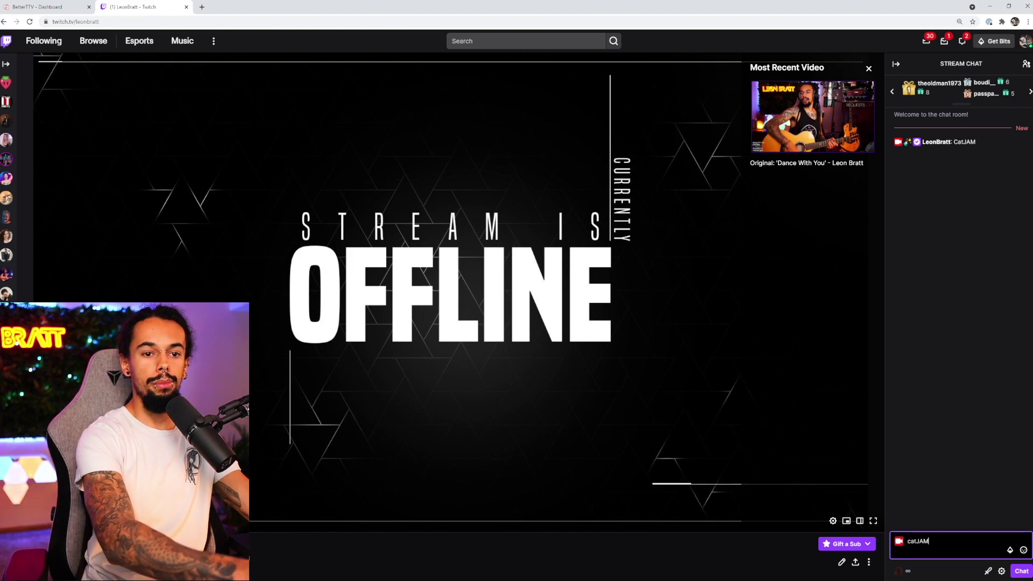
pyautogui.press('Return')
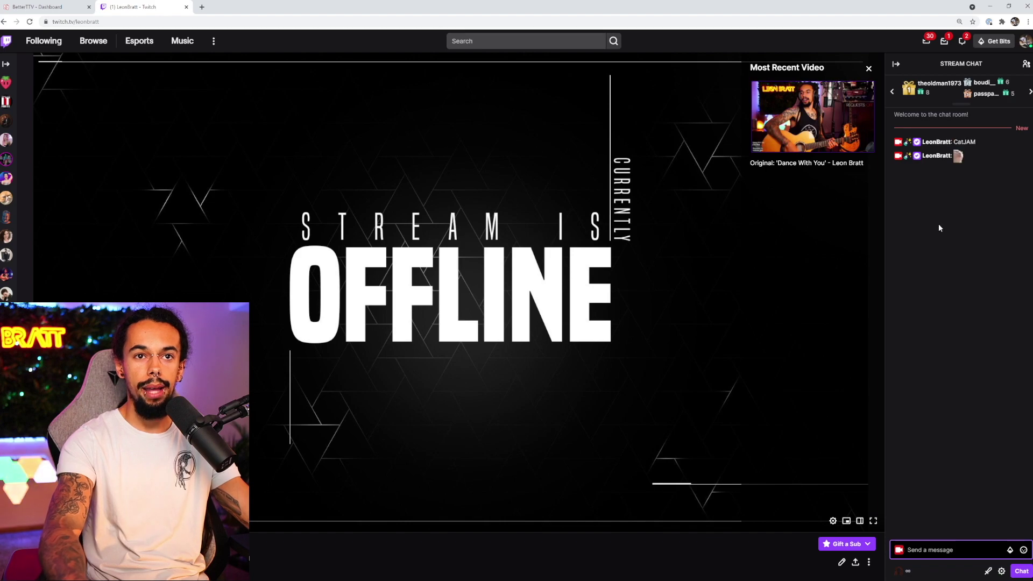
pyautogui.hotkey('ctrl', 'shift', 'Tab')
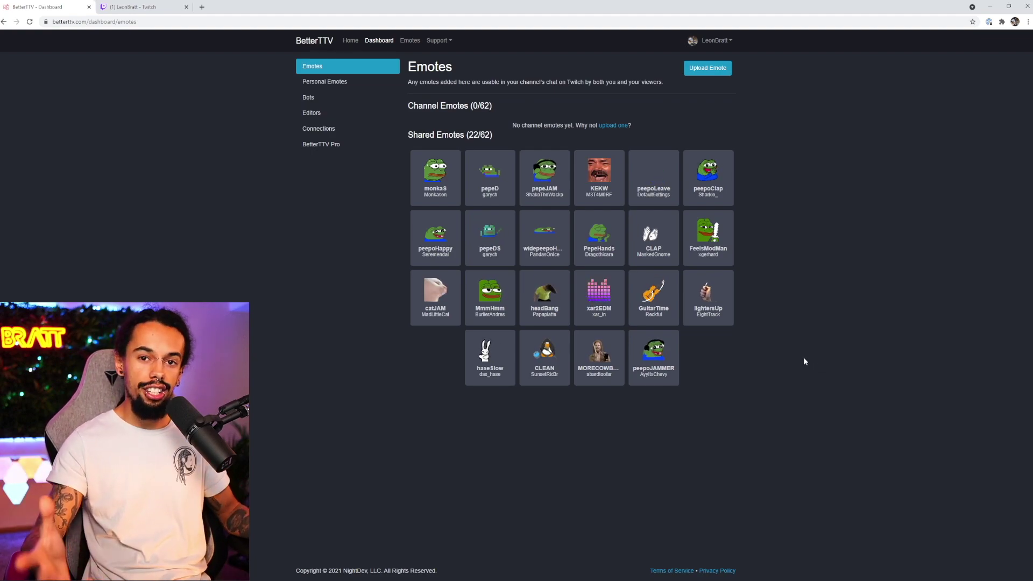
# Browse the Top Emotes list and look at the catJAM emote's page.
pyautogui.click(411, 42)
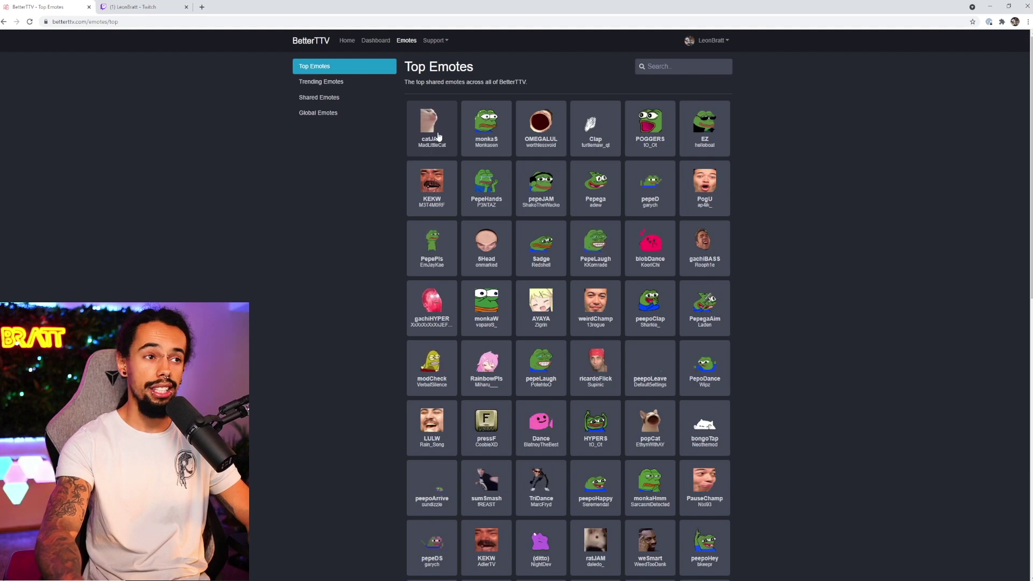
pyautogui.click(431, 134)
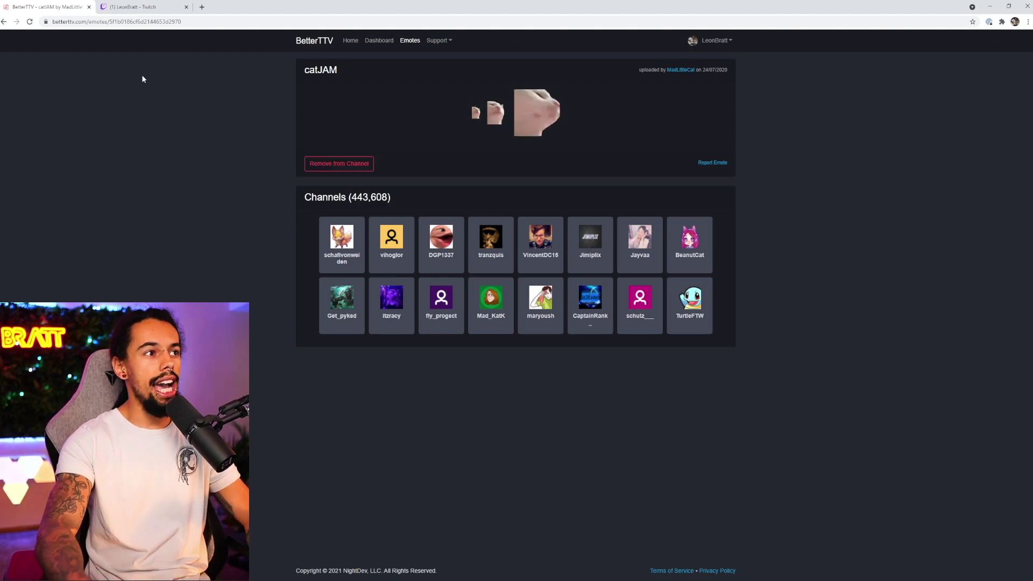
pyautogui.click(3, 22)
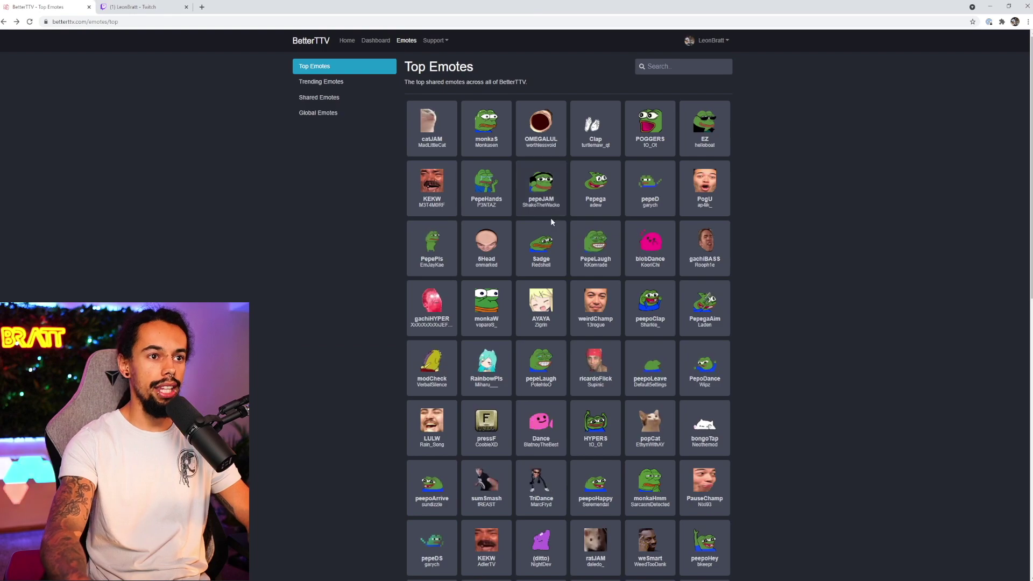
# Open the Pepega emote's page and add Pepega to the channel.
pyautogui.click(597, 186)
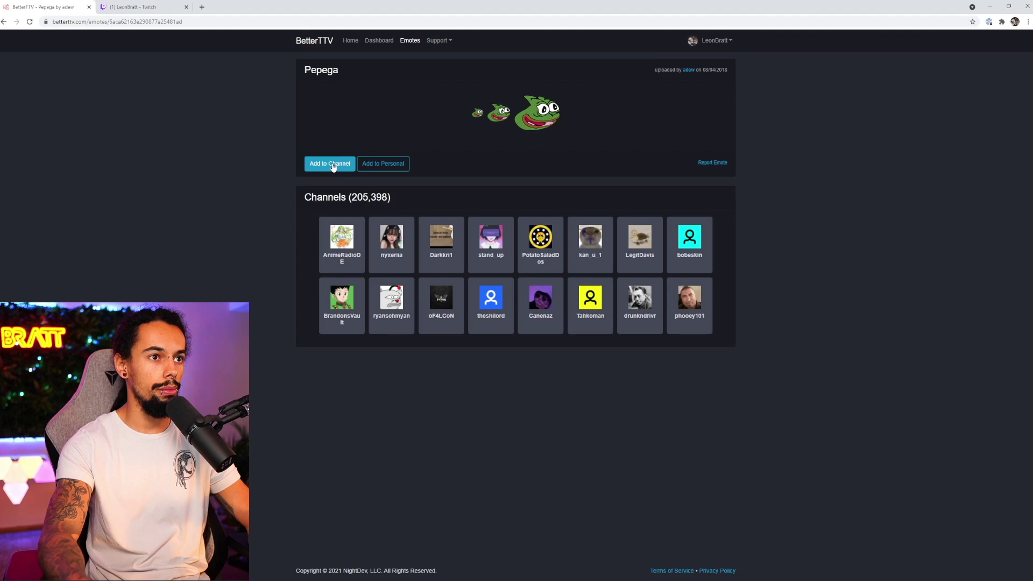
pyautogui.click(333, 165)
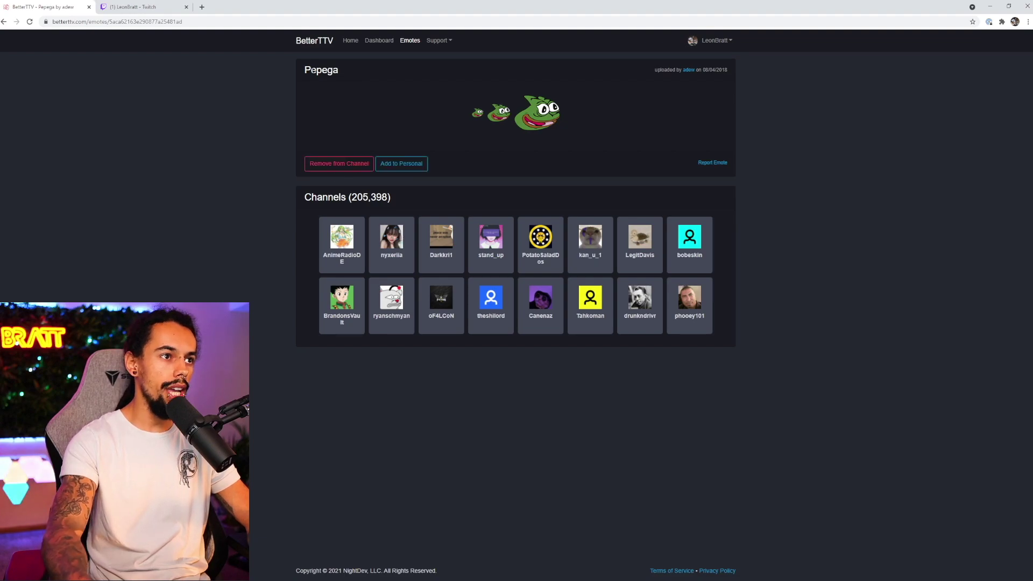
pyautogui.moveTo(304, 70); pyautogui.dragTo(338, 71)
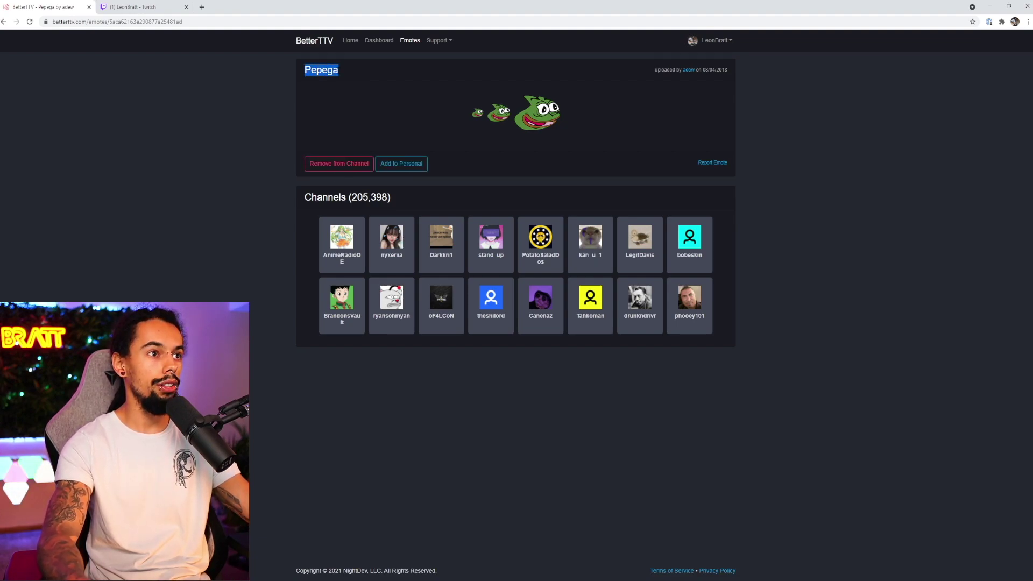
pyautogui.click(341, 95)
# Send 'Pepega' in the Twitch channel chat, then return to the Pepega emote page.
pyautogui.click(149, 8)
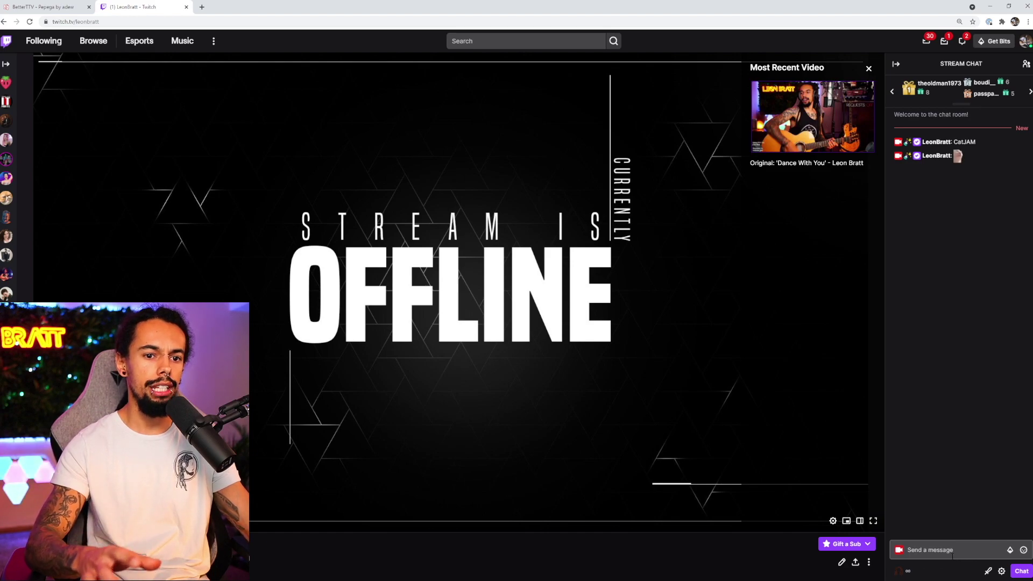
pyautogui.click(952, 550)
pyautogui.write('Pepega')
pyautogui.press('Return')
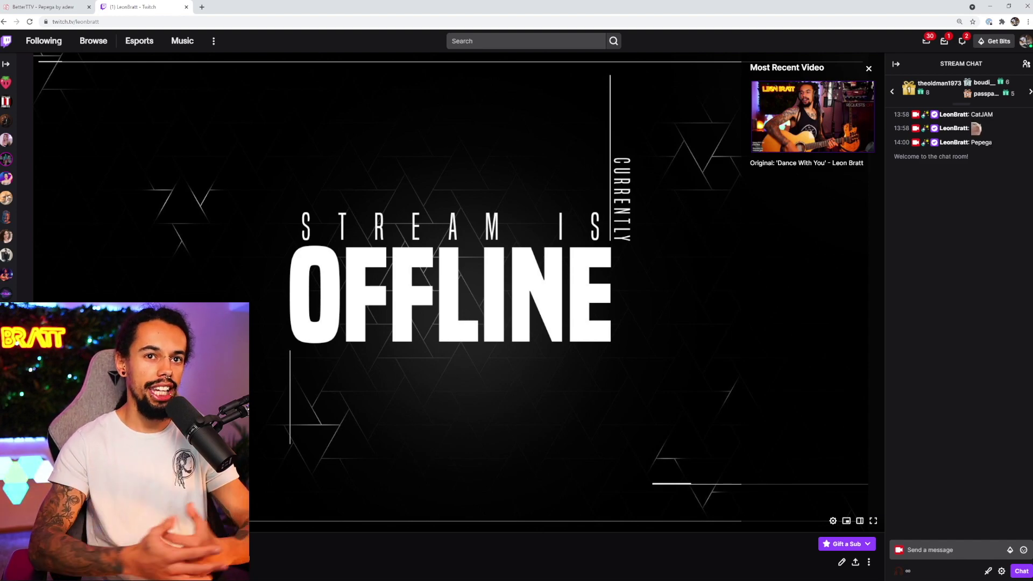
pyautogui.click(68, 5)
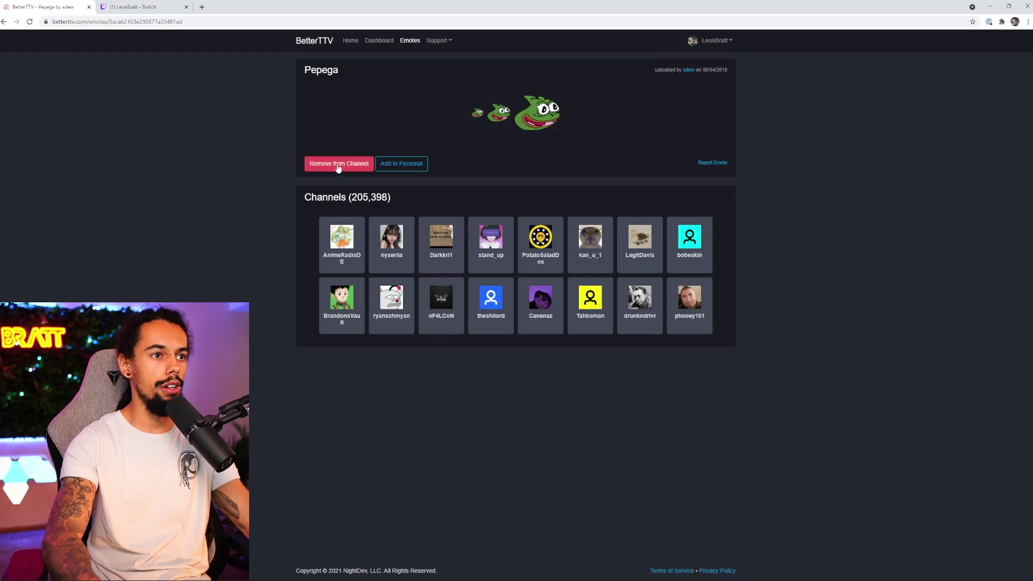
# Show the Top Emotes list of the most-shared emotes from the Emotes navigation link.
pyautogui.click(410, 40)
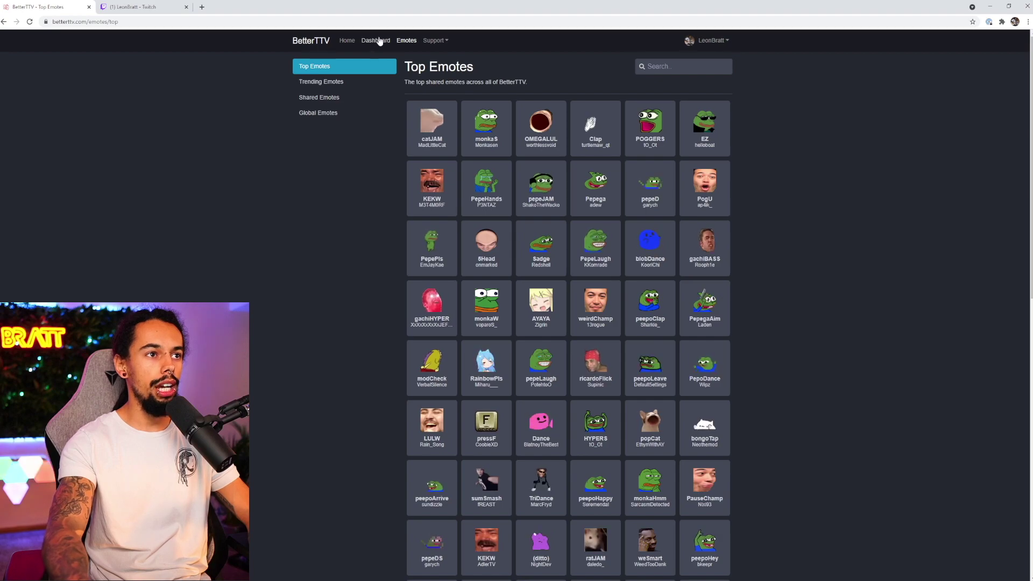
# Open the Dashboard and mark the 0/62 count in the Channel Emotes heading.
pyautogui.click(376, 41)
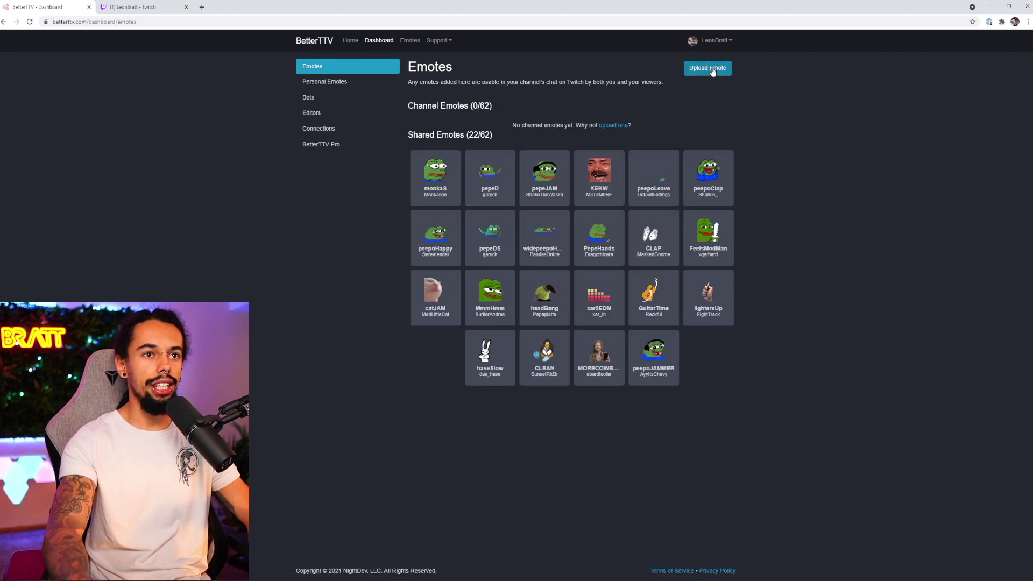
pyautogui.moveTo(418, 106); pyautogui.dragTo(493, 106)
pyautogui.click(495, 107)
pyautogui.click(514, 105)
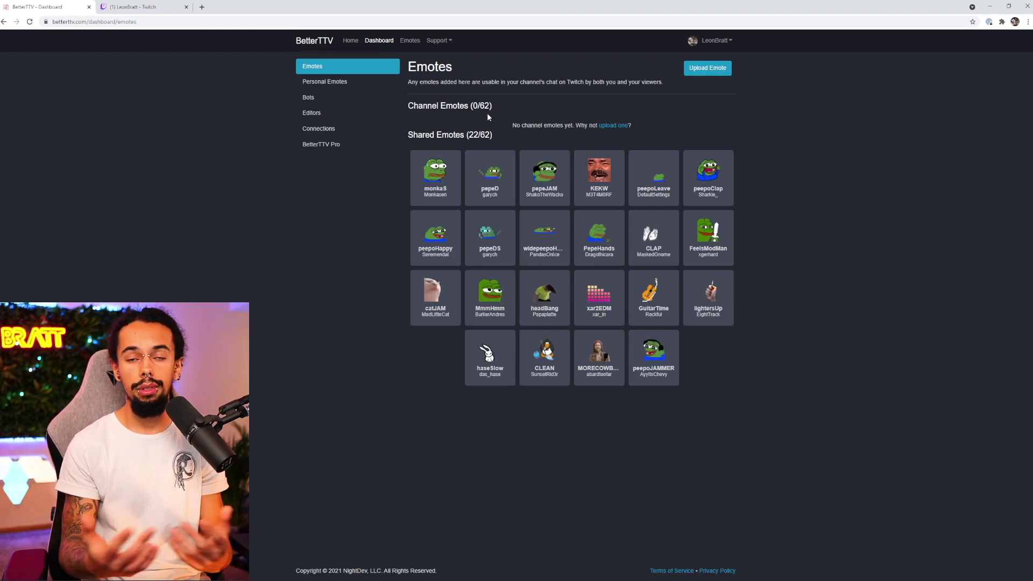
# Open Connections to confirm Discord is connected, last synced 29/08/2021, 00:23:25.
pyautogui.click(319, 129)
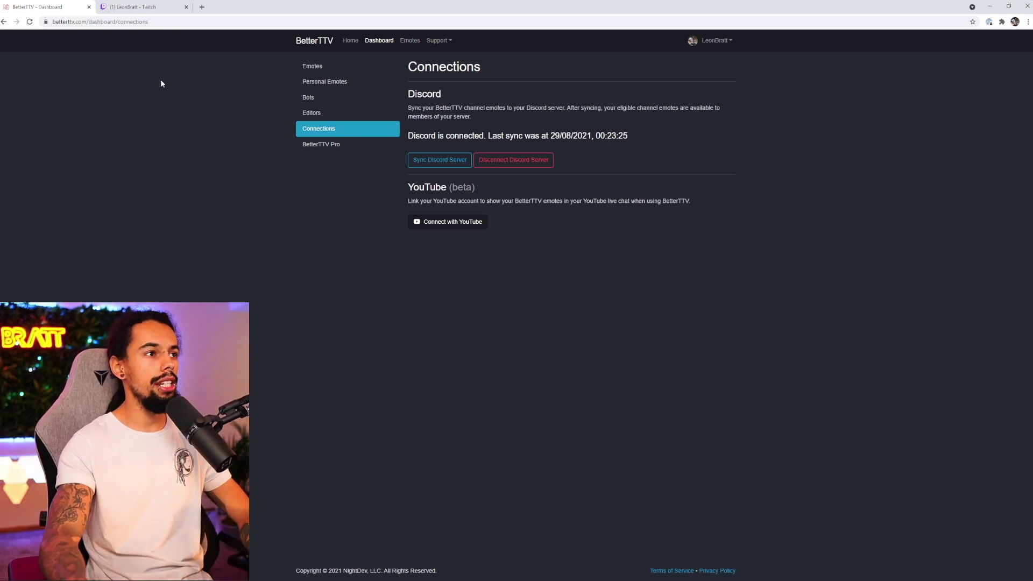
# Back on the Twitch channel, check the account menu, then open the Chat Settings panel.
pyautogui.click(139, 9)
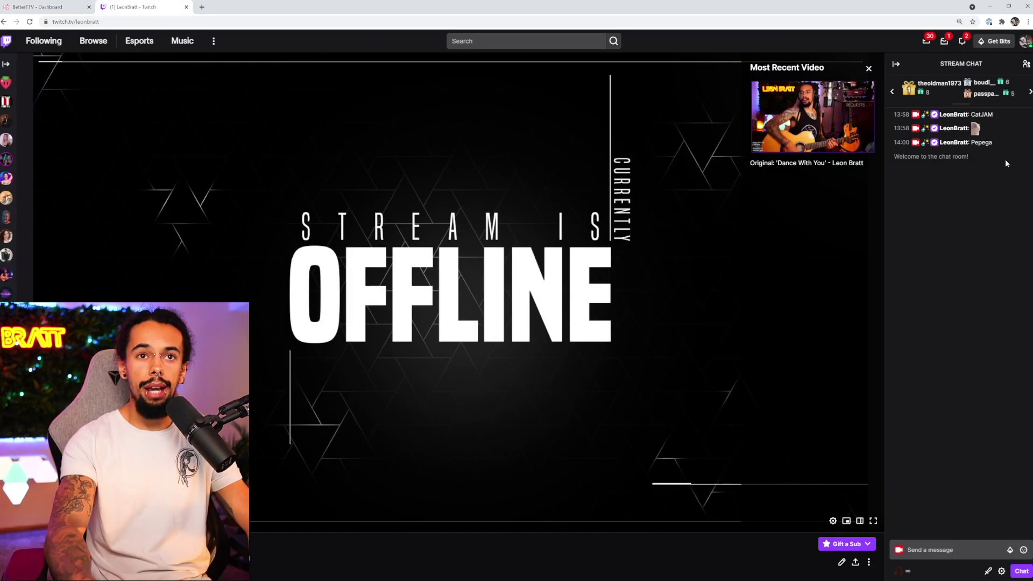
pyautogui.click(1024, 41)
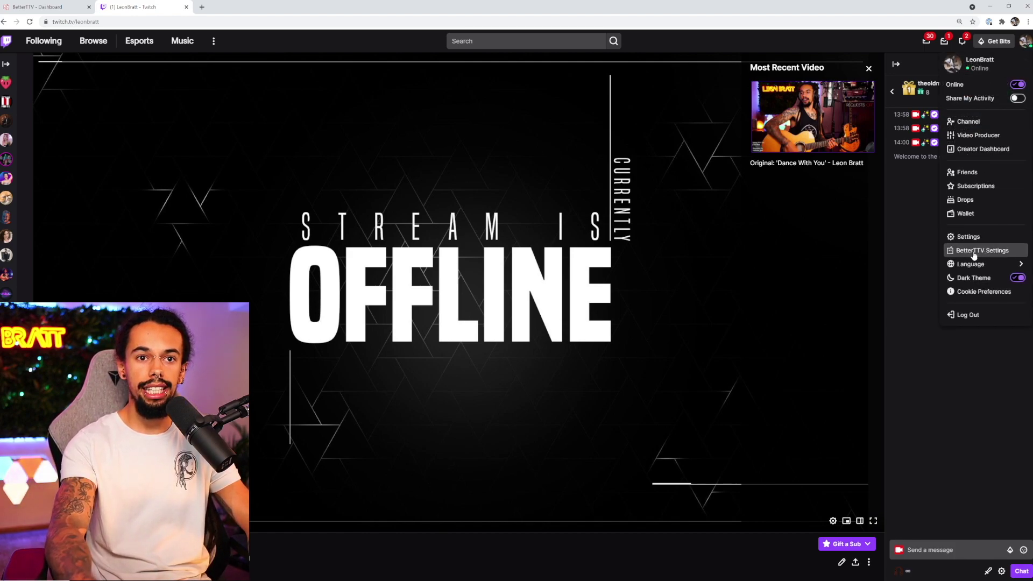
pyautogui.click(982, 376)
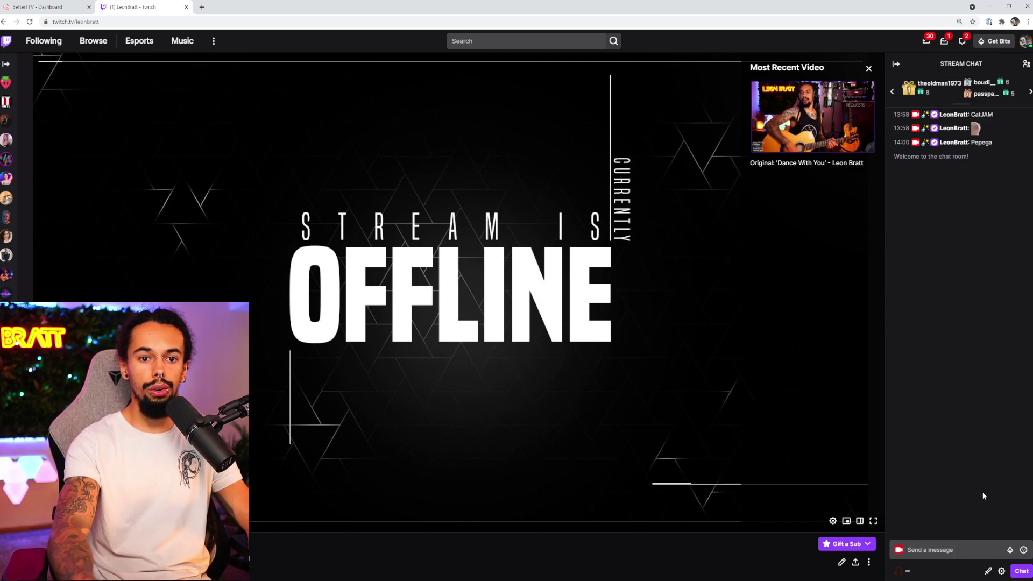
pyautogui.click(1000, 572)
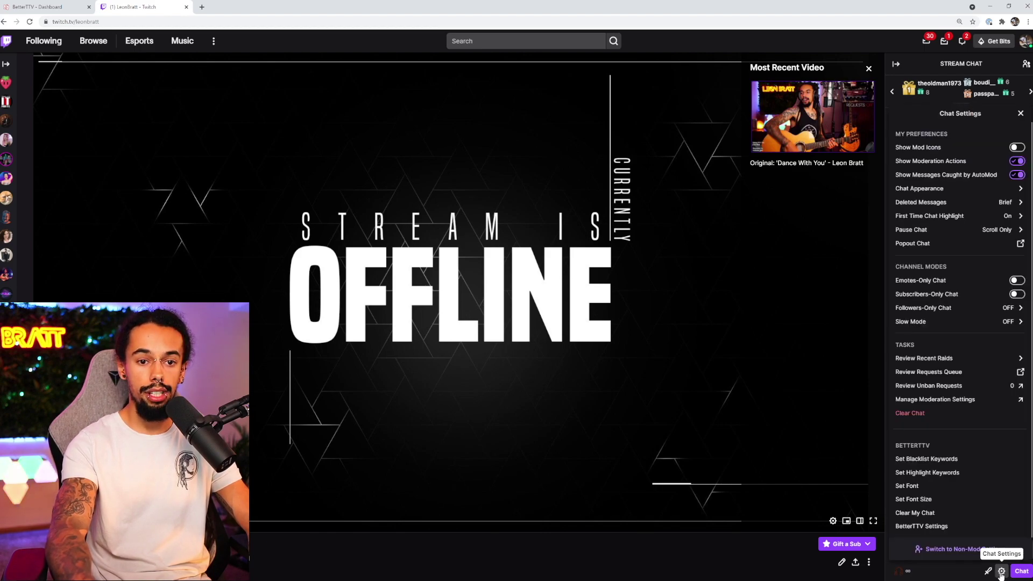
# Open the BetterTTV Settings window from Chat Settings and scroll through its chat options.
pyautogui.click(942, 528)
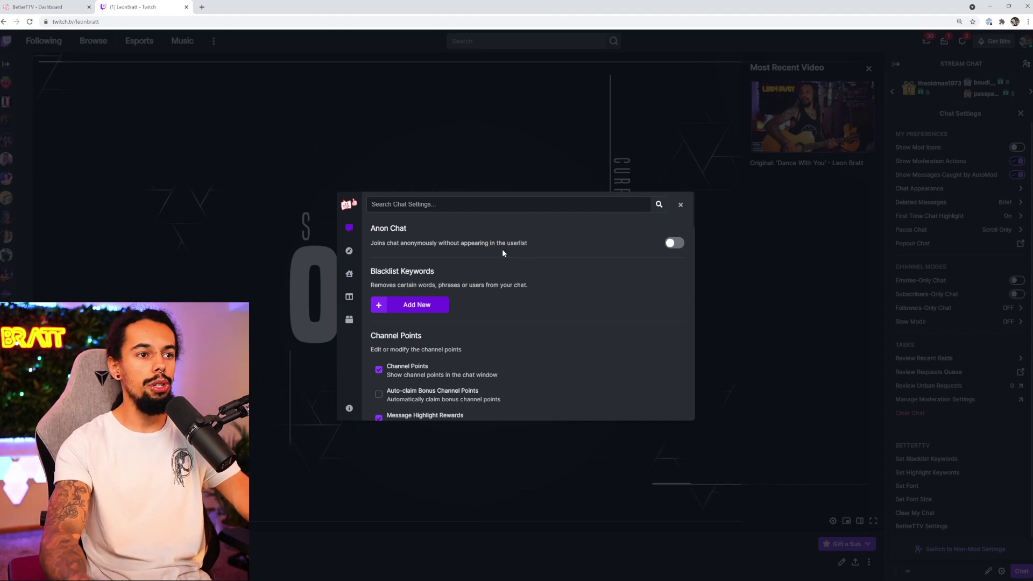
pyautogui.scroll(-3, 502, 249)
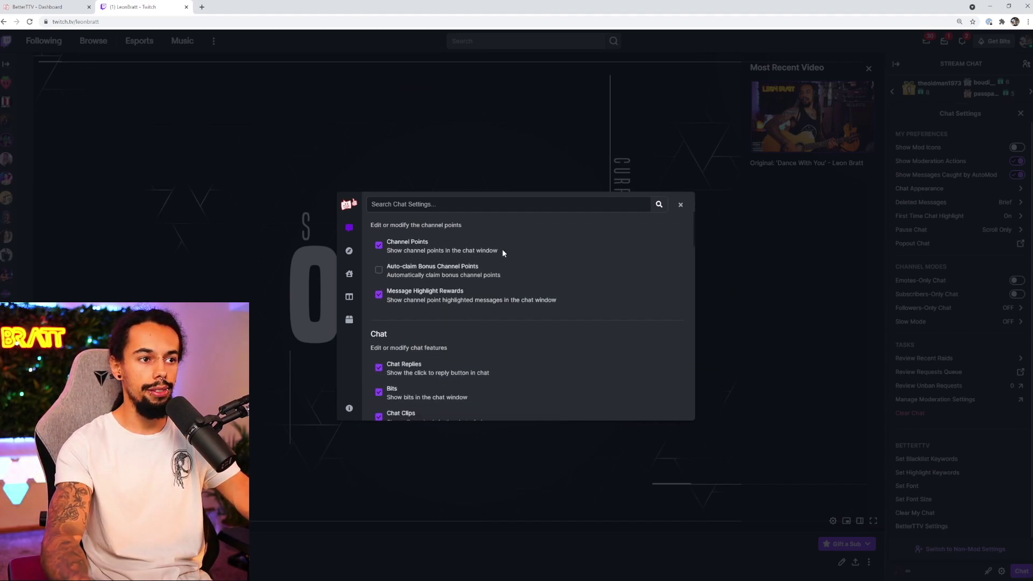
pyautogui.scroll(-3, 503, 252)
pyautogui.scroll(-8, 502, 251)
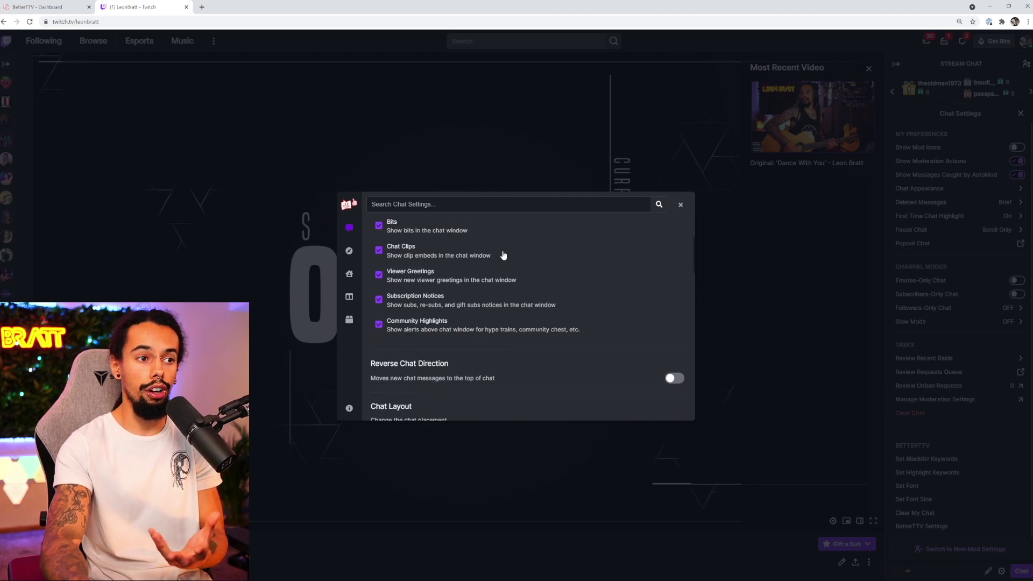
# Review the Directory and Channel settings and the Emote Dashboard, then return to Twitch.
pyautogui.click(349, 254)
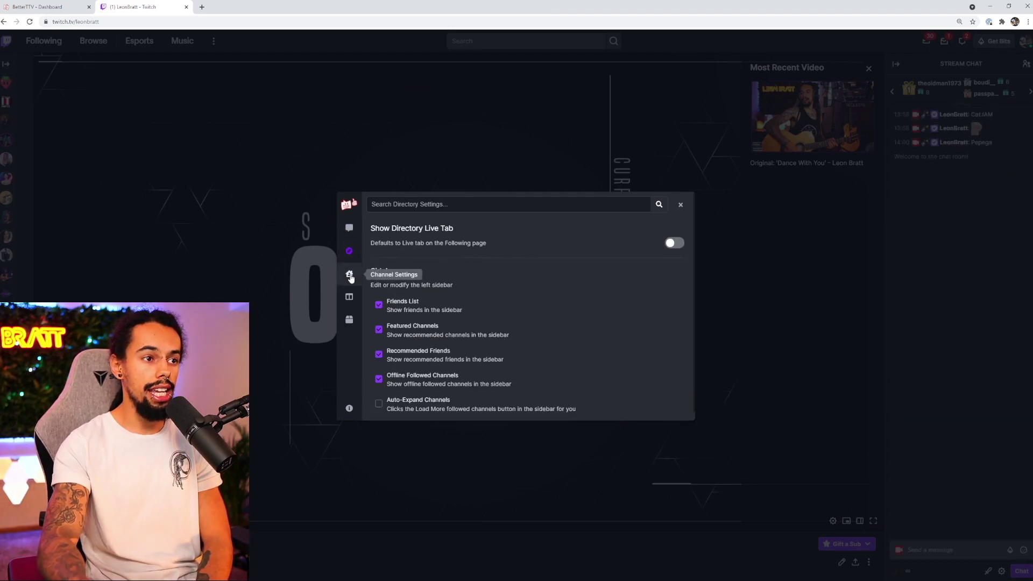
pyautogui.click(350, 275)
pyautogui.click(349, 297)
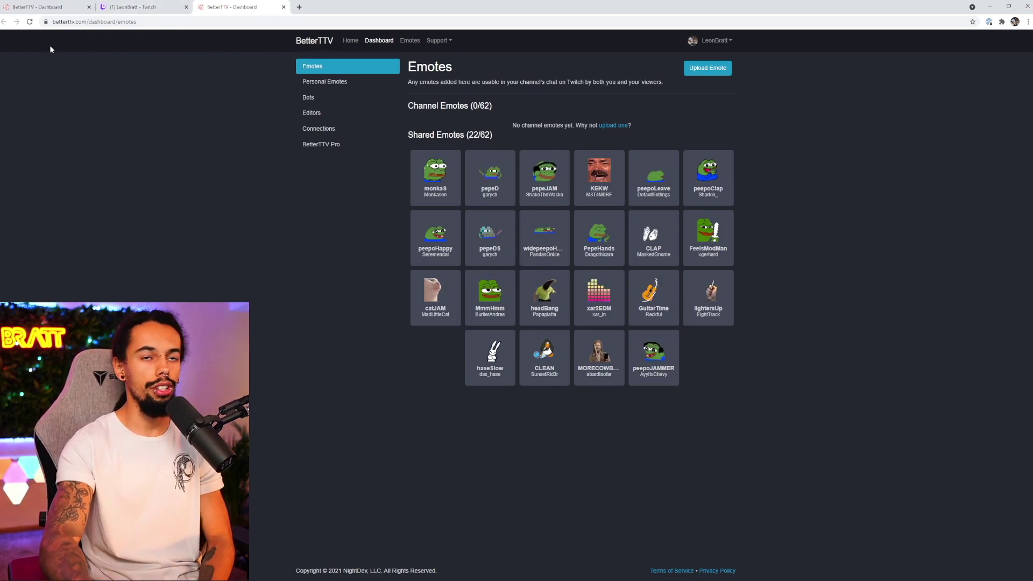
pyautogui.click(135, 7)
pyautogui.scroll(-5, 487, 305)
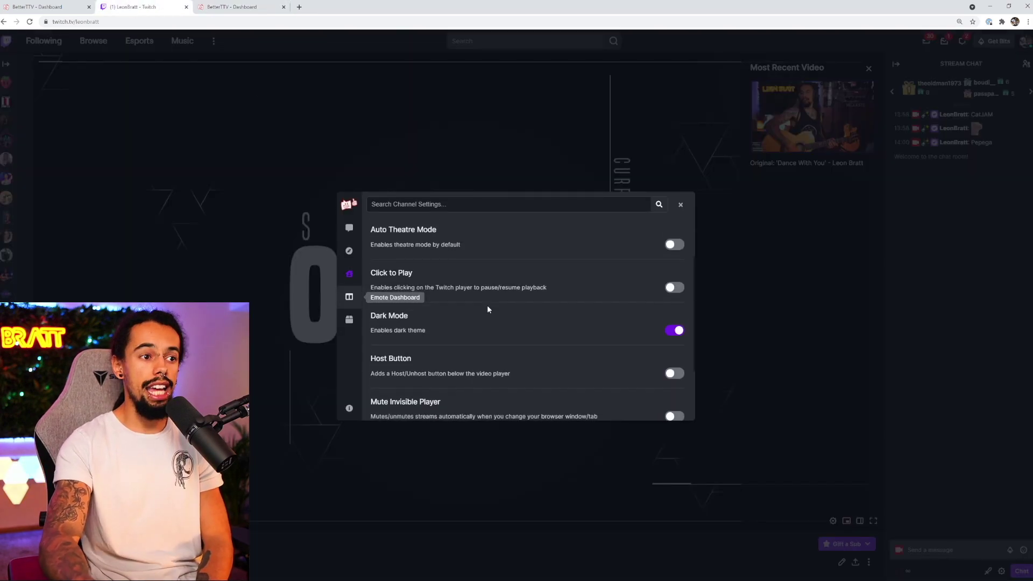